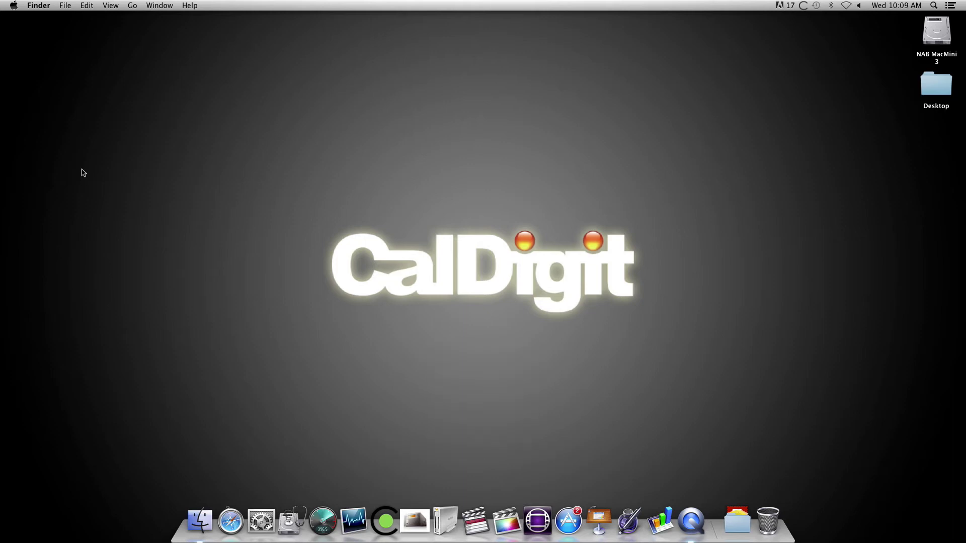
Launch System Preferences from the Apple menu.
left_click(14, 5)
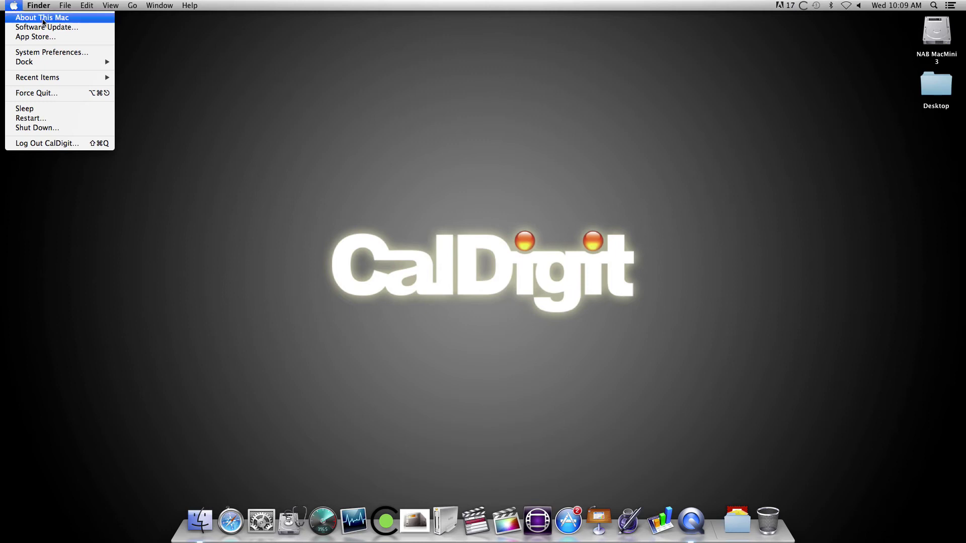
left_click(52, 51)
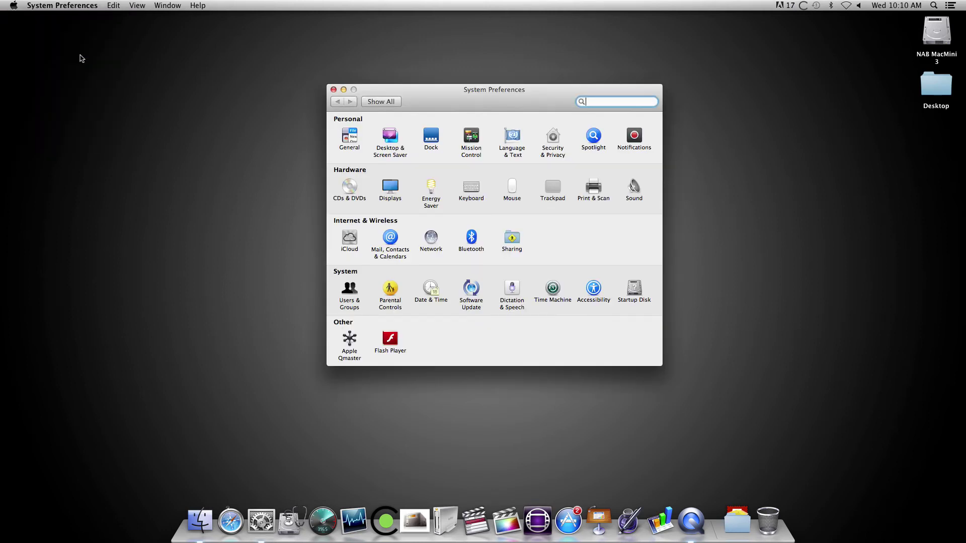
Set the Sound output device to USB audio CODEC.
left_click(634, 188)
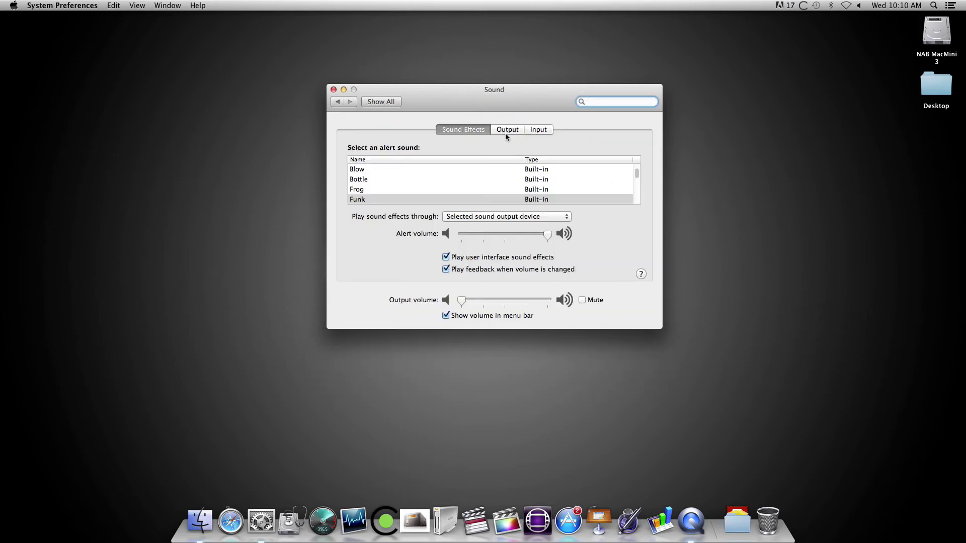
left_click(505, 131)
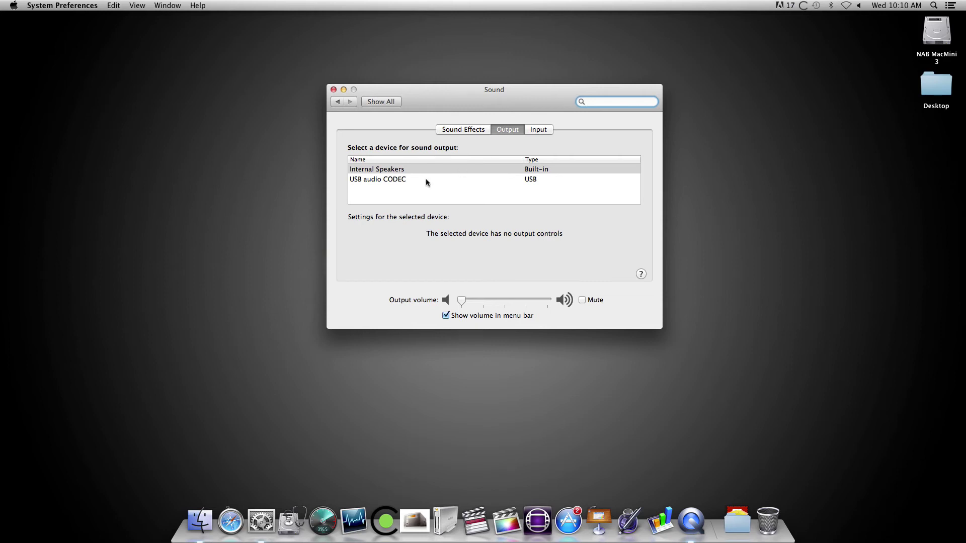
left_click(370, 179)
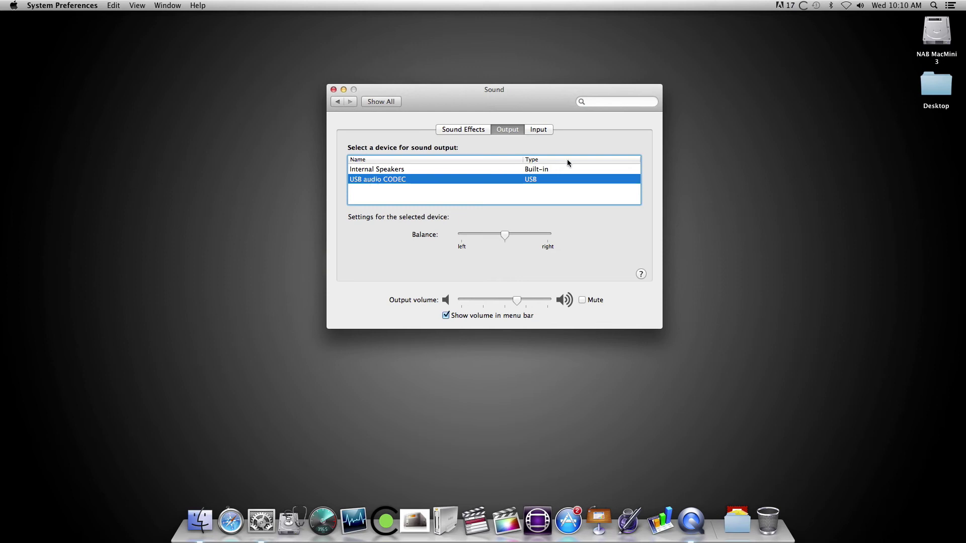
Set the Sound input device to USB audio CODEC and close the window.
left_click(542, 132)
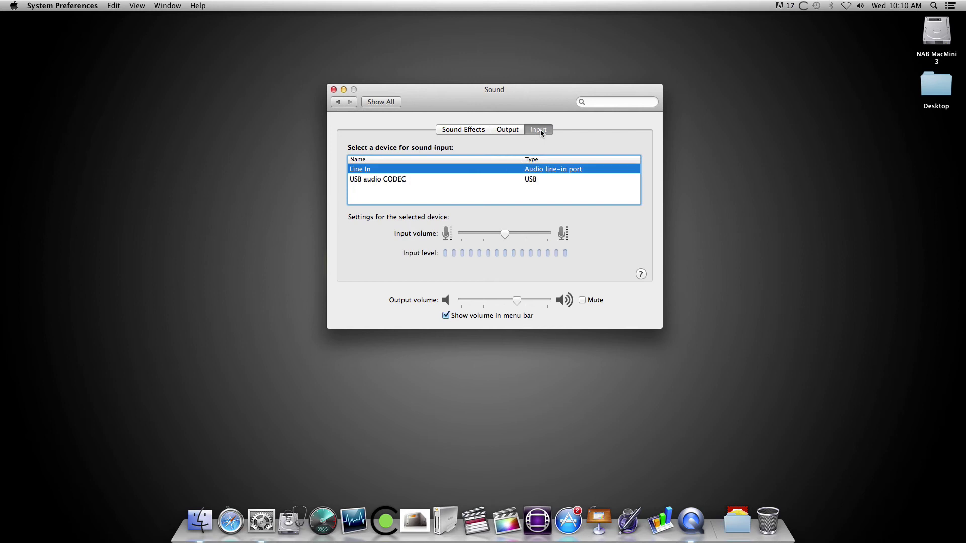
left_click(376, 180)
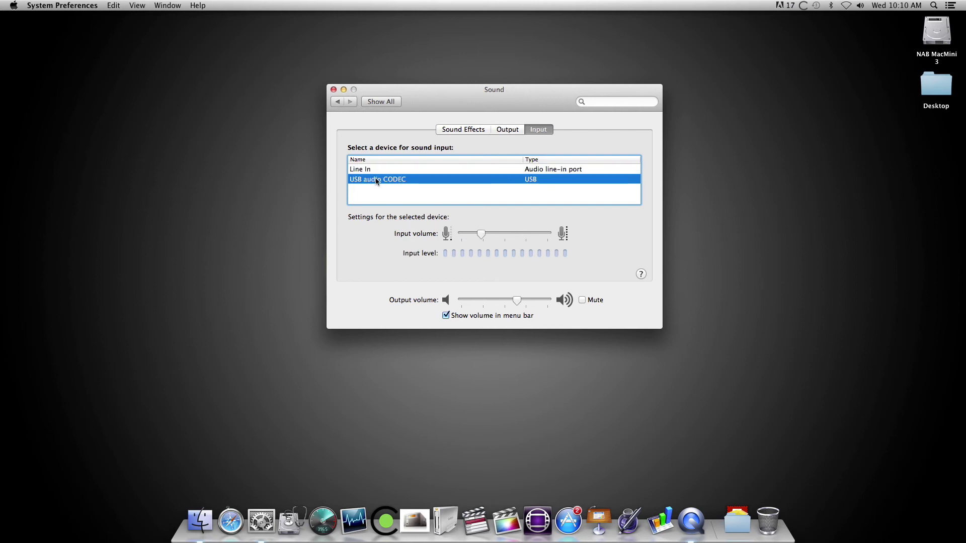
left_click(334, 90)
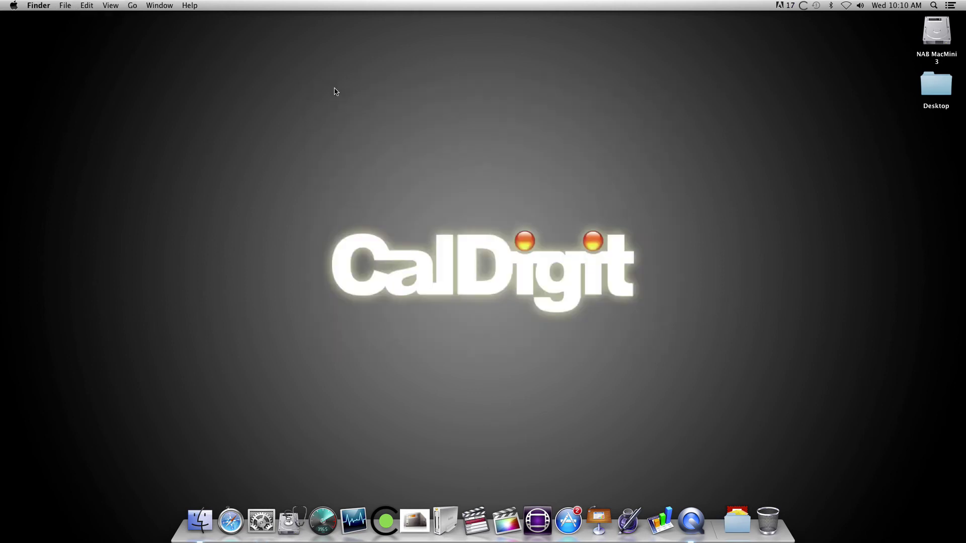